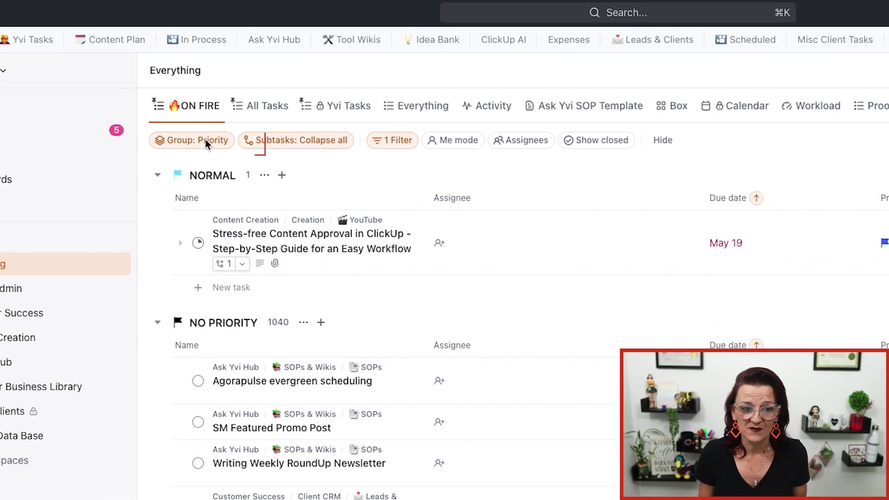
Check the ON FIRE view's grouping and subtask options, then show its 'Location/List is not 5 locations' filter.
left_click(204, 140)
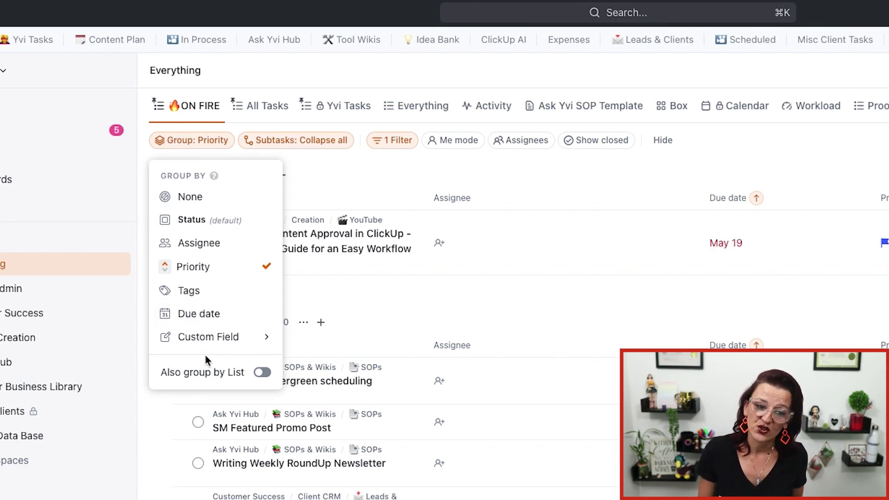
left_click(295, 140)
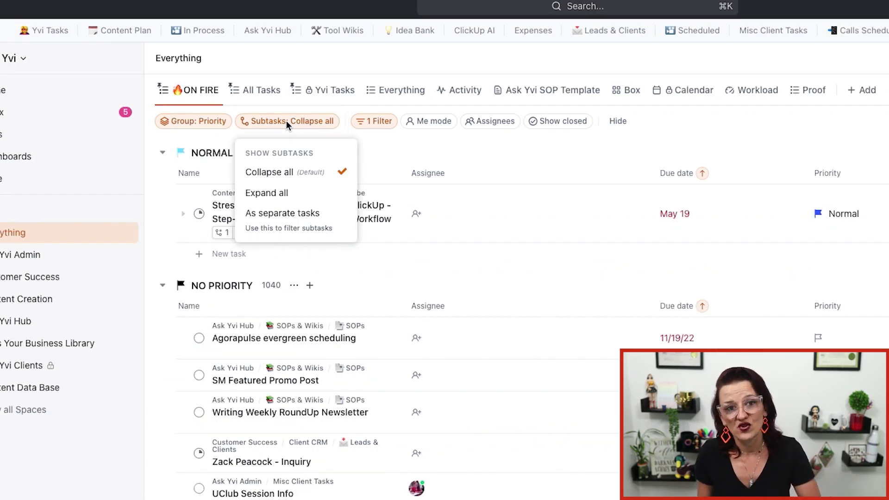
left_click(370, 120)
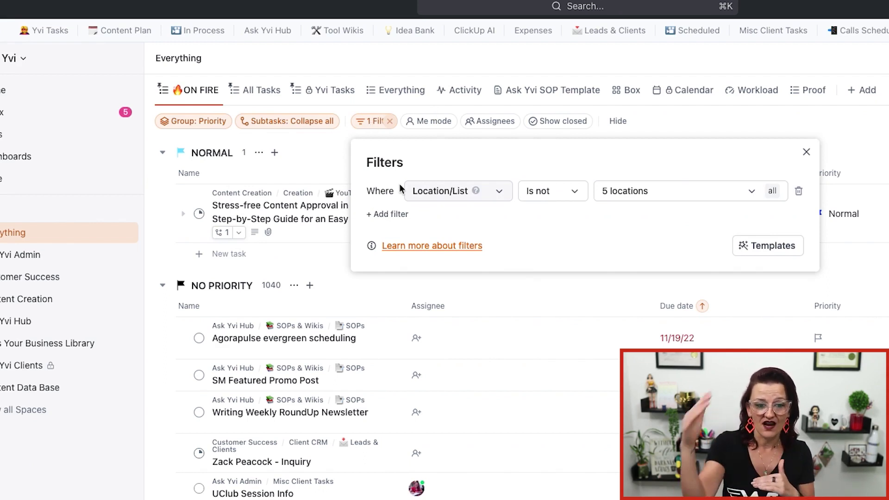
Start a new filter condition, then dismiss the field list and close the Filters panel.
left_click(387, 214)
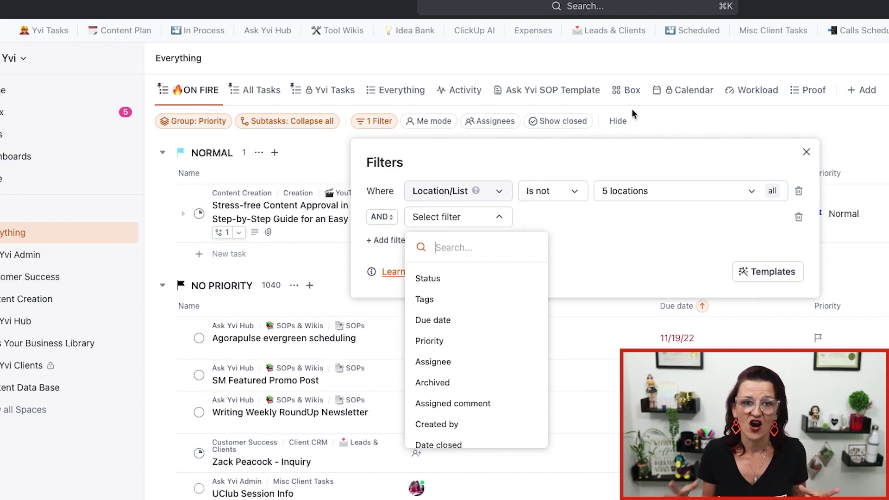
left_click(733, 128)
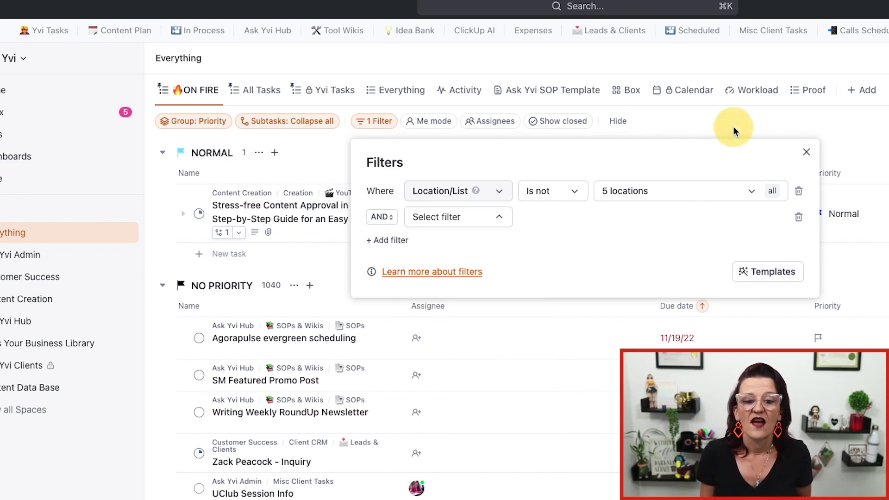
left_click(734, 128)
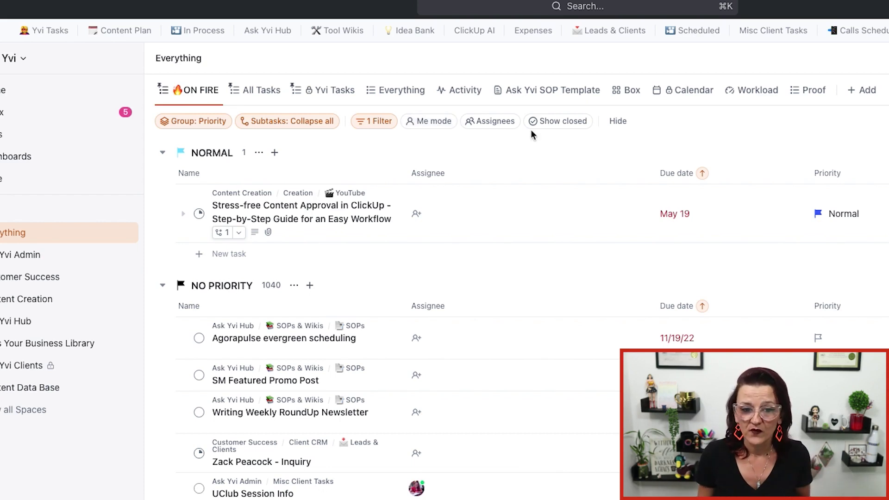
left_click(499, 122)
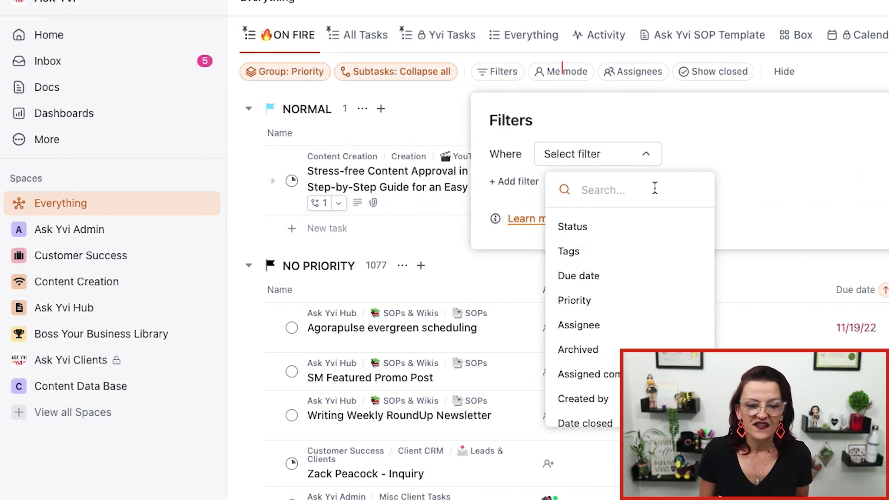
Add a Location/List 'is' filter condition and list the workspace spaces to choose from.
type("locat")
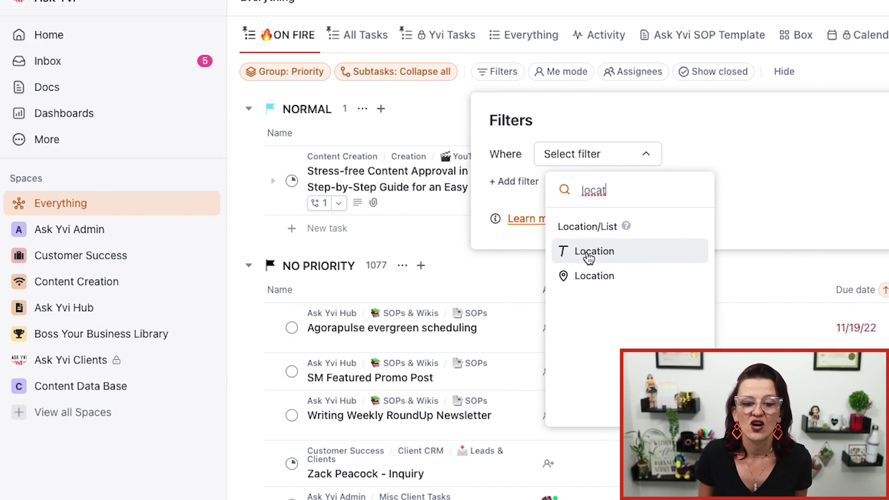
left_click(589, 226)
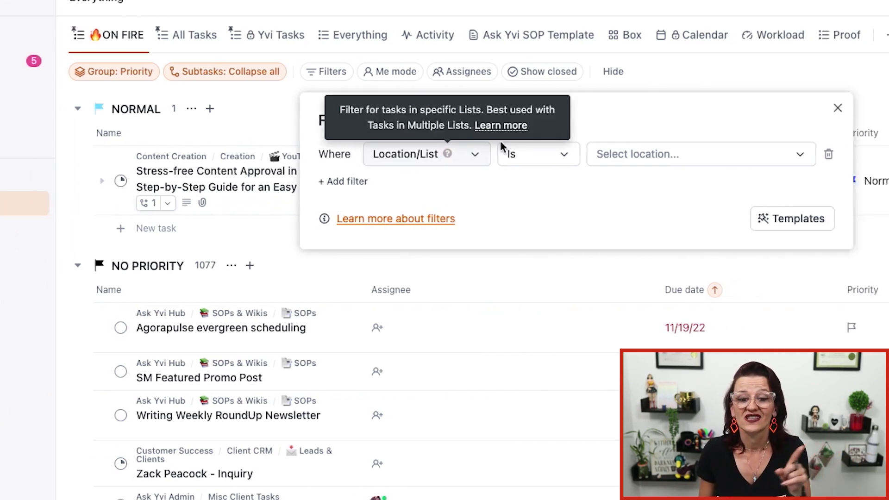
left_click(346, 159)
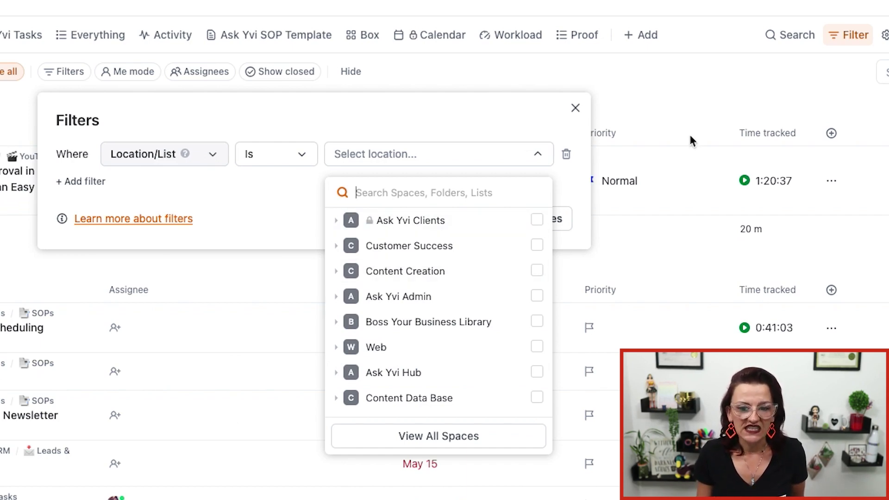
Tick Ask Yvi Clients, Customer Success, Content Creation and Ask Yvi Admin as filter locations.
left_click(537, 221)
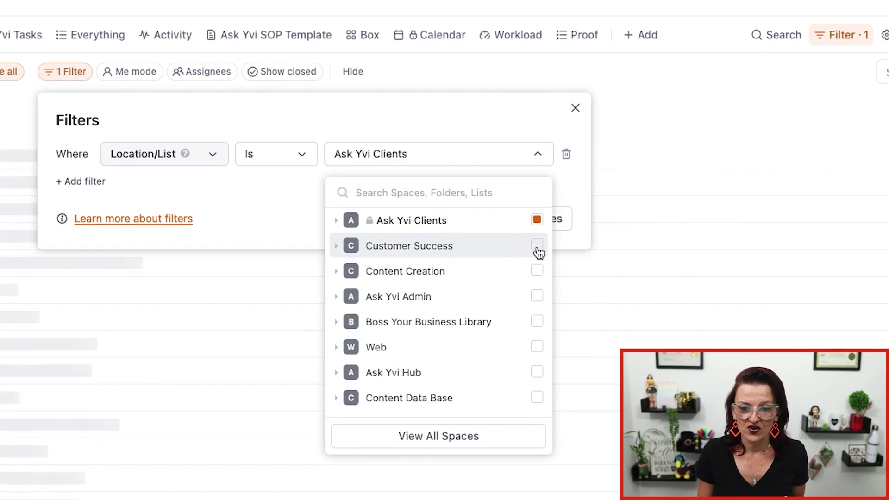
left_click(537, 245)
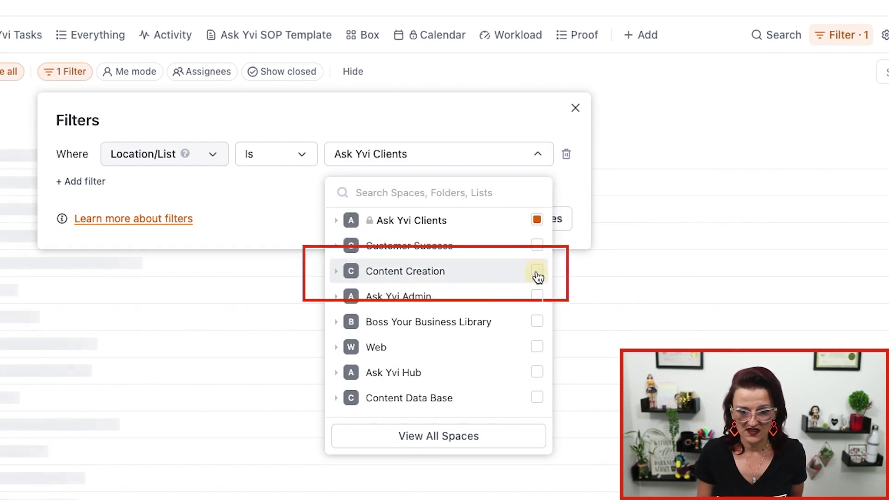
left_click(538, 273)
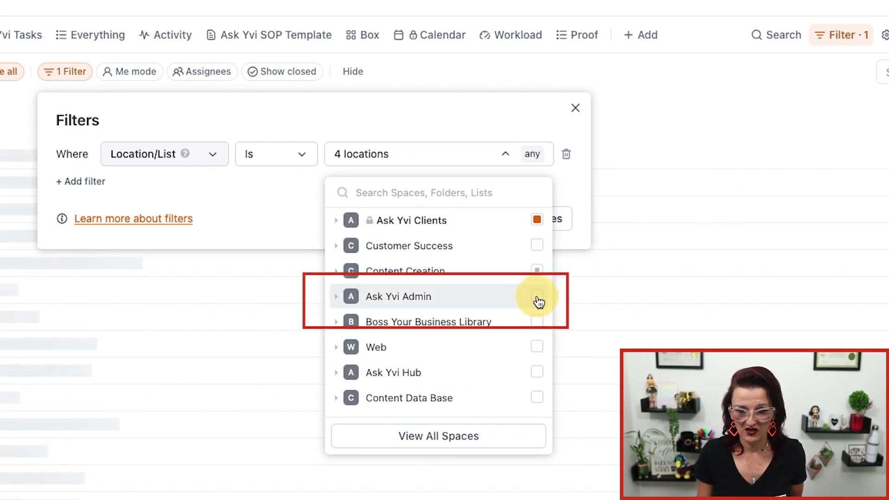
left_click(537, 298)
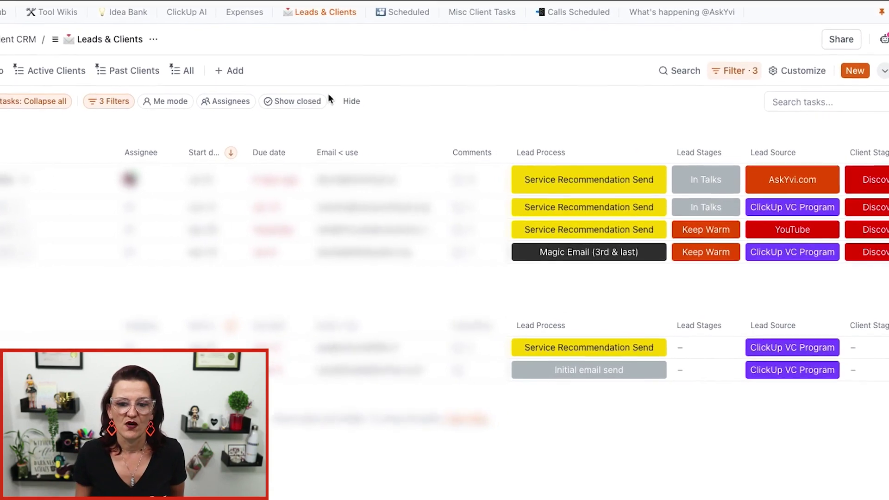
left_click(547, 174)
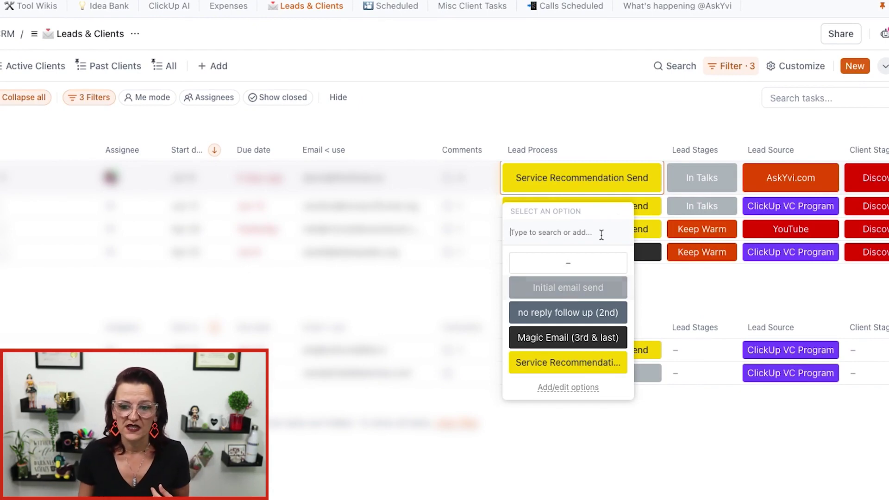
left_click(654, 172)
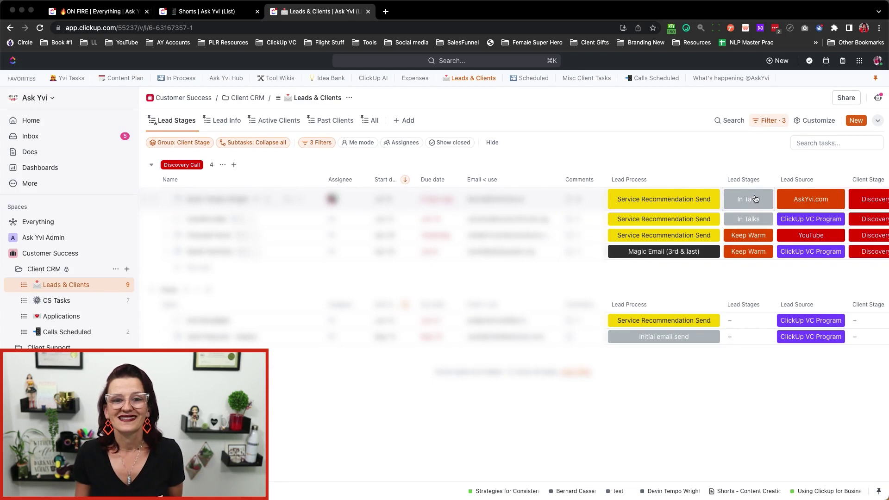
left_click(755, 199)
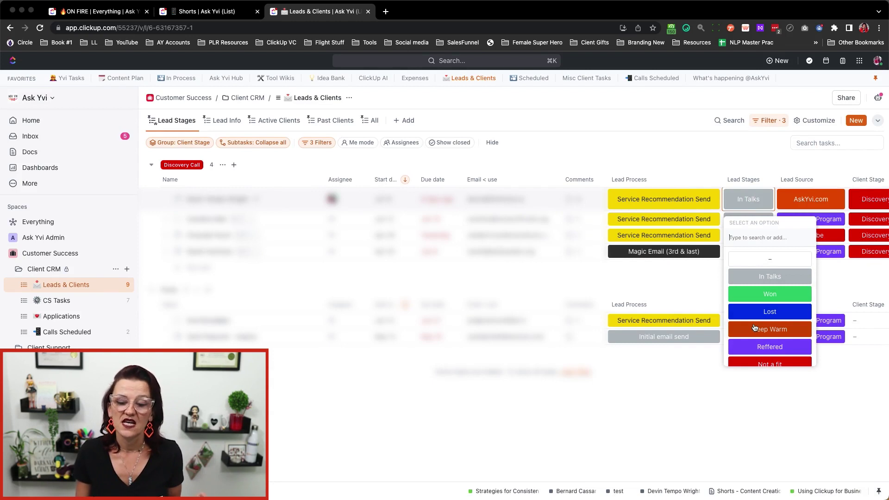
scroll(756, 330, "down", 1)
scroll(758, 325, "down", 3)
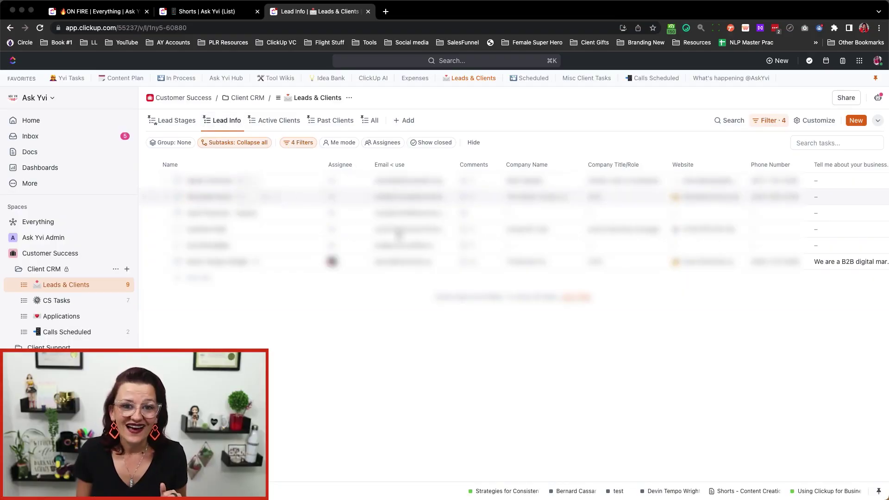
Scroll the Lead Info table right through team size, client count, hours, ClickUp Plan and PM methodology.
scroll(623, 368, "right", 5)
scroll(624, 367, "right", 5)
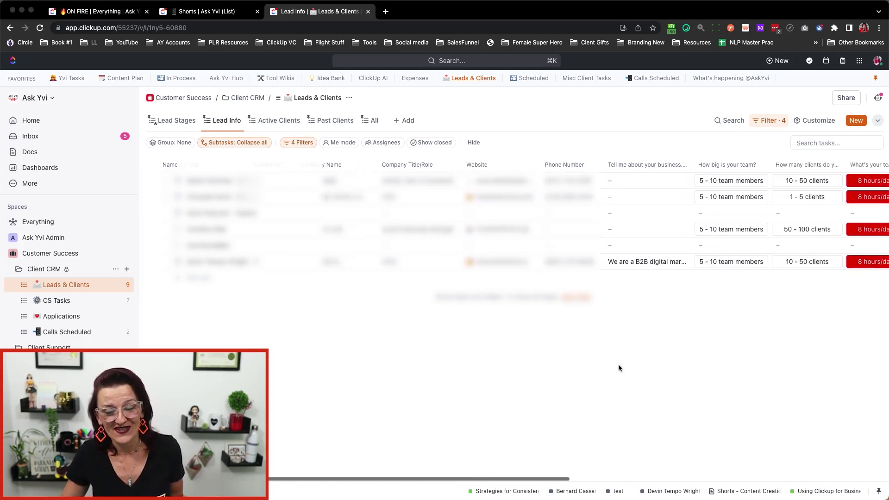
scroll(619, 368, "right", 5)
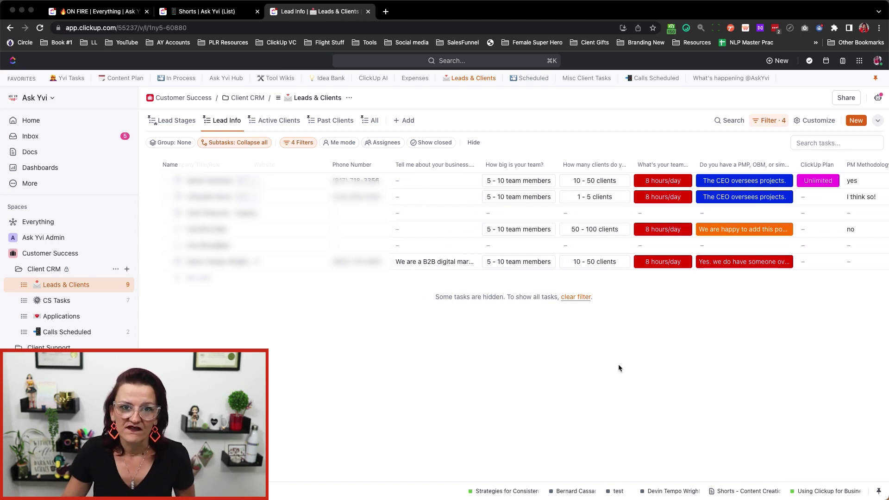
scroll(619, 364, "right", 2)
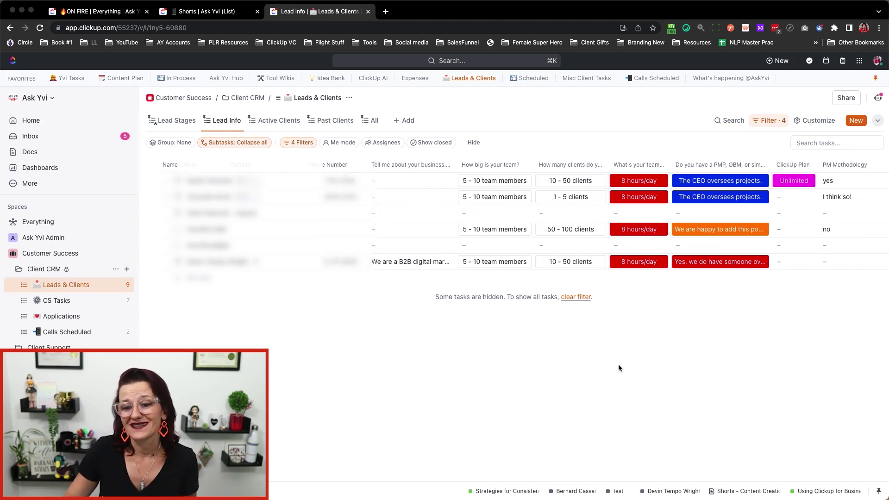
scroll(619, 366, "right", 2)
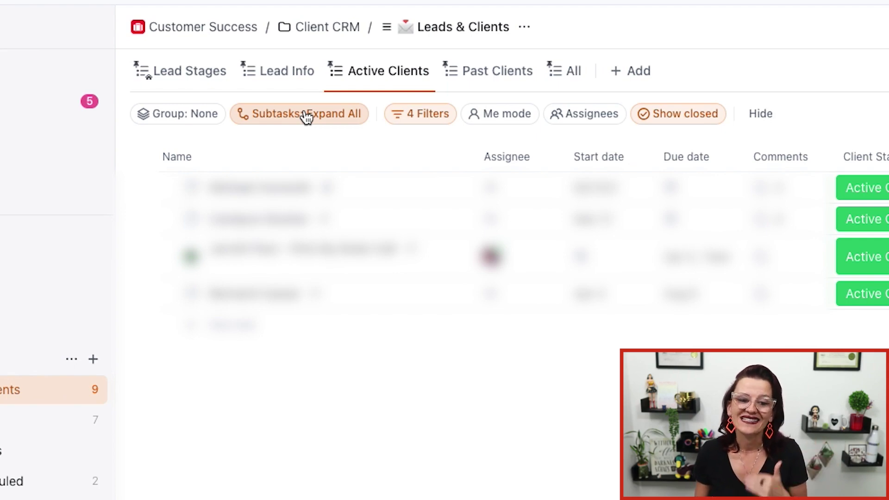
left_click(422, 115)
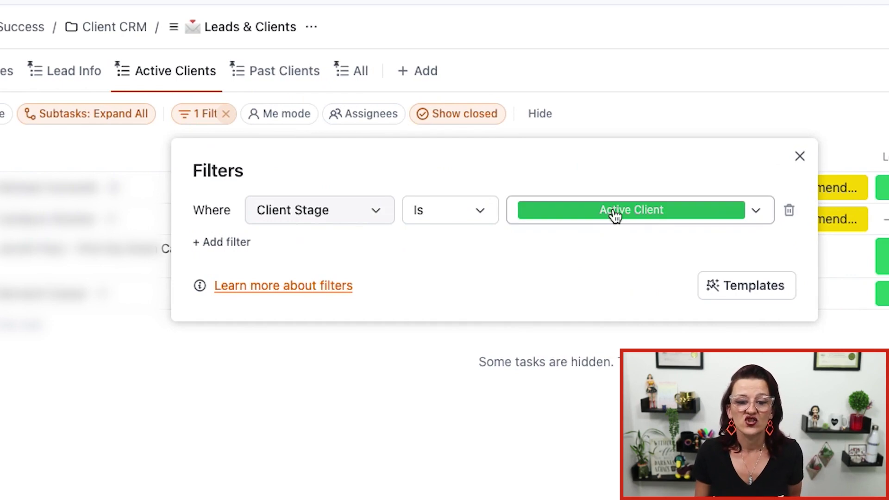
left_click(801, 157)
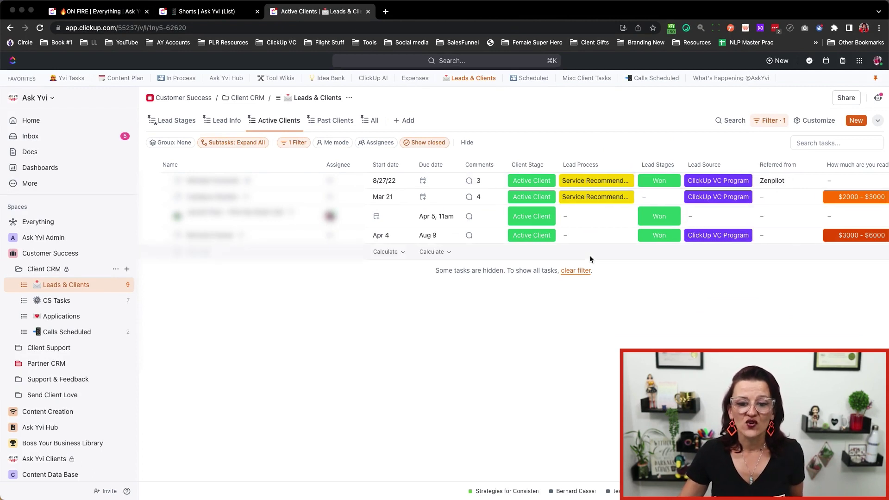
scroll(591, 258, "right", 3)
scroll(591, 258, "right", 5)
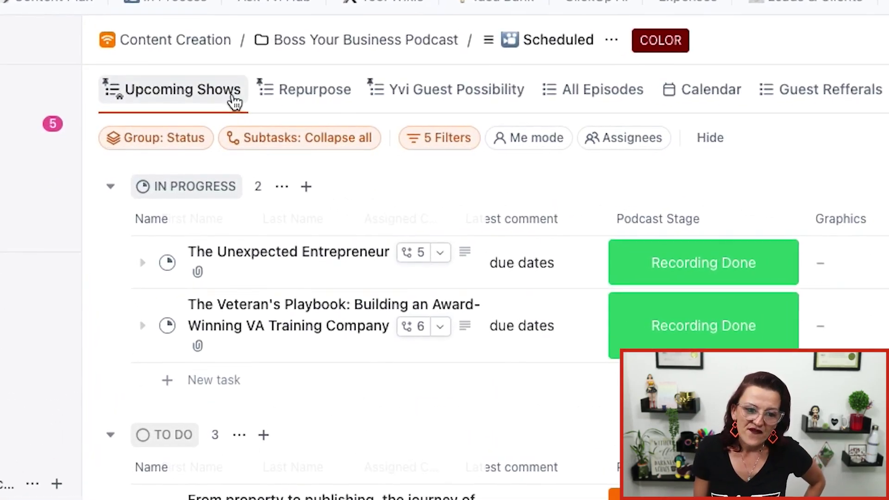
Show the Upcoming Shows view menu with its unpin, duplicate and template options.
left_click(236, 95)
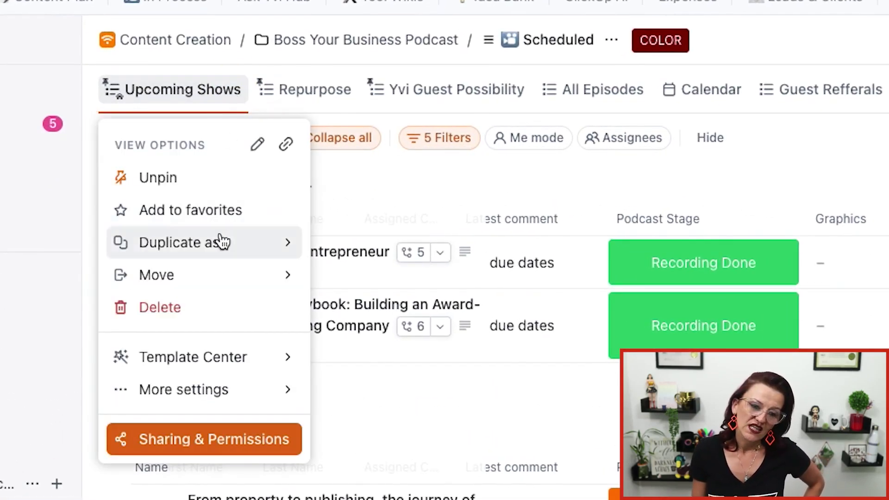
mouse_move(198, 366)
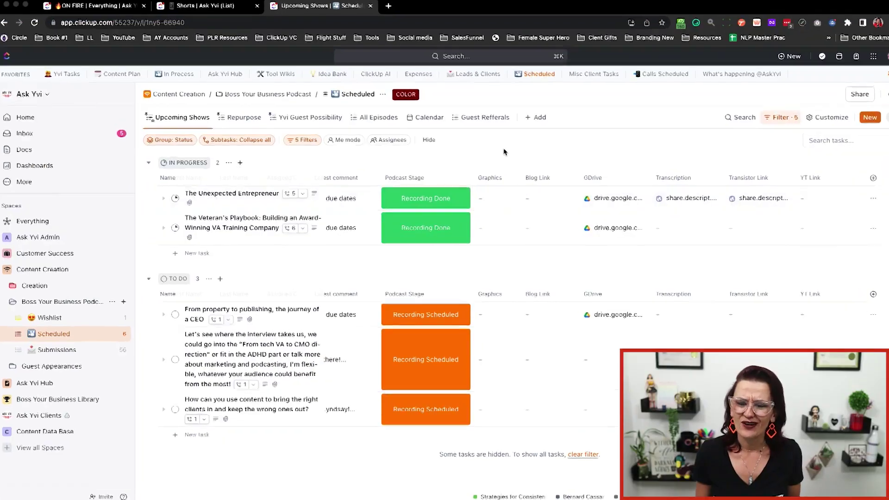
left_click(197, 117)
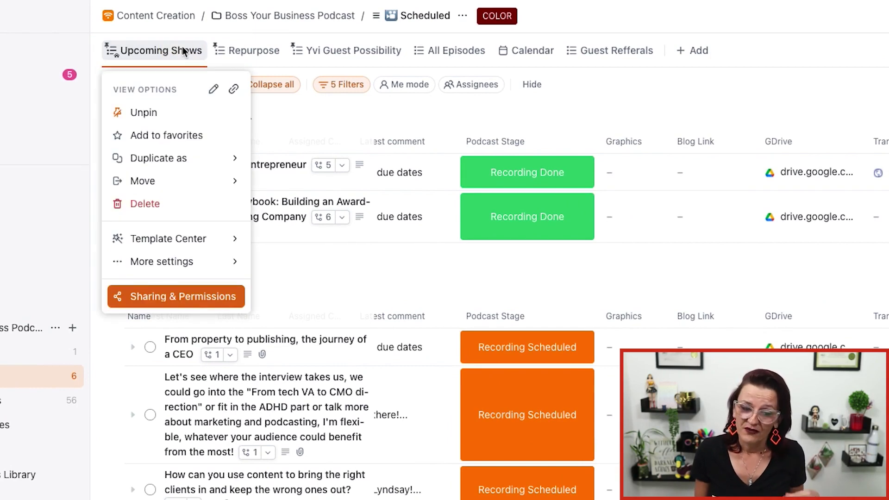